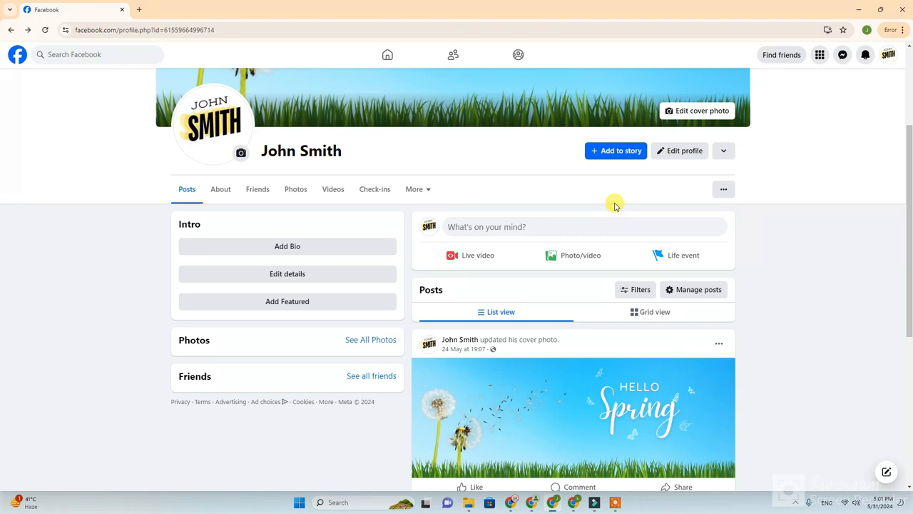
Go to the Pages section from the home feed's full shortcut list and start creating a new Page
{"action": "left_click", "coordinate": [15, 55]}
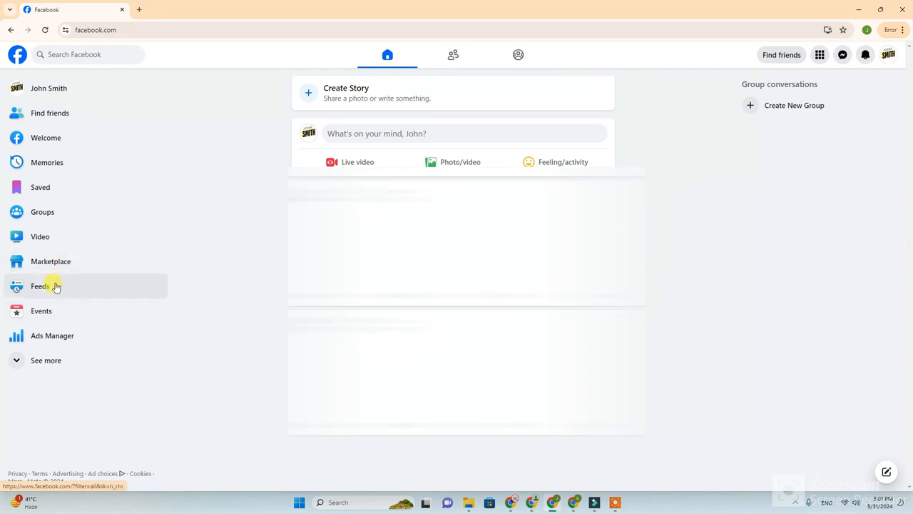
{"action": "left_click", "coordinate": [55, 359]}
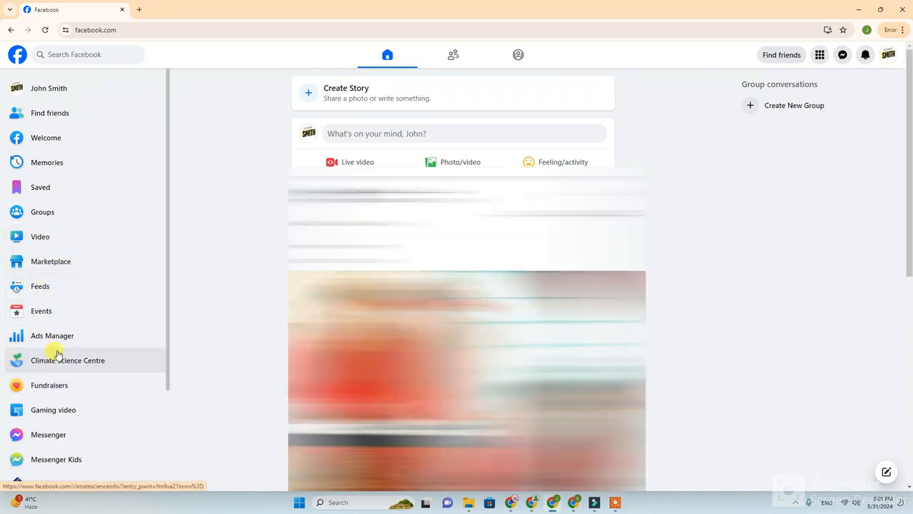
{"action": "scroll", "coordinate": [57, 352], "scroll_direction": "down", "scroll_amount": 2}
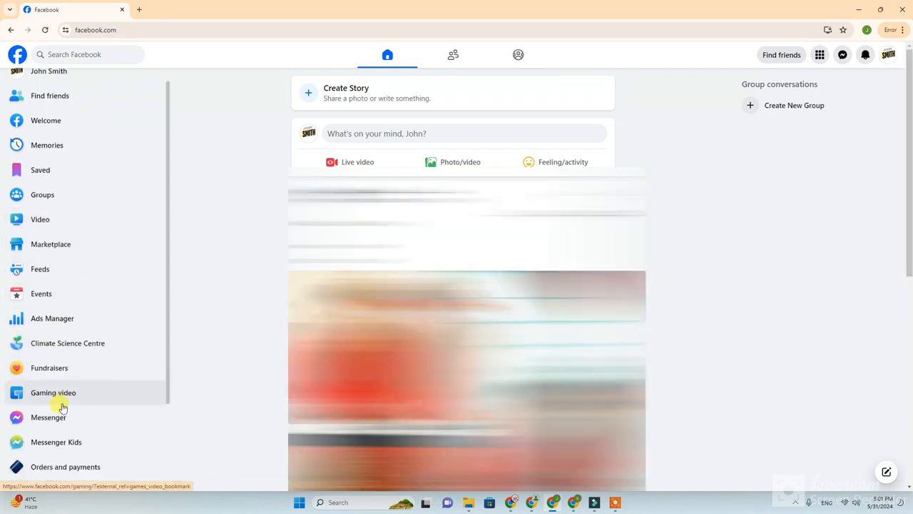
{"action": "left_click", "coordinate": [56, 385]}
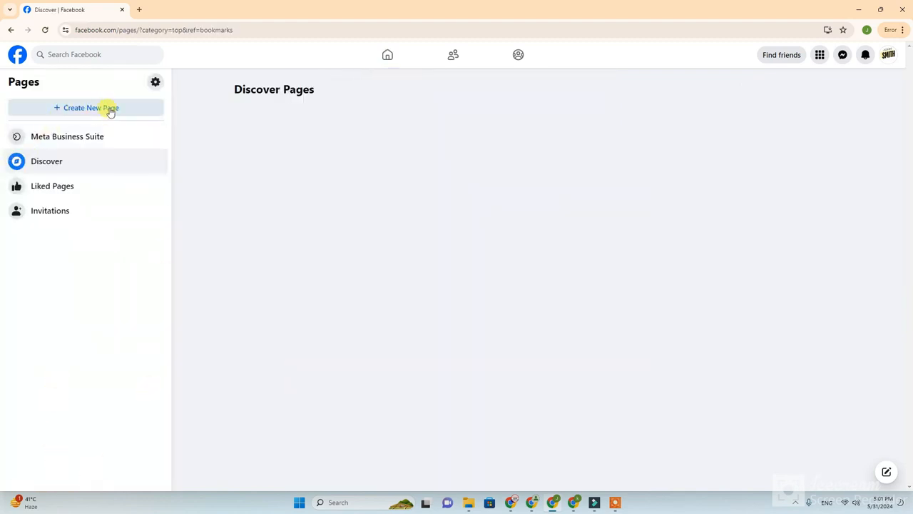
{"action": "left_click", "coordinate": [109, 109]}
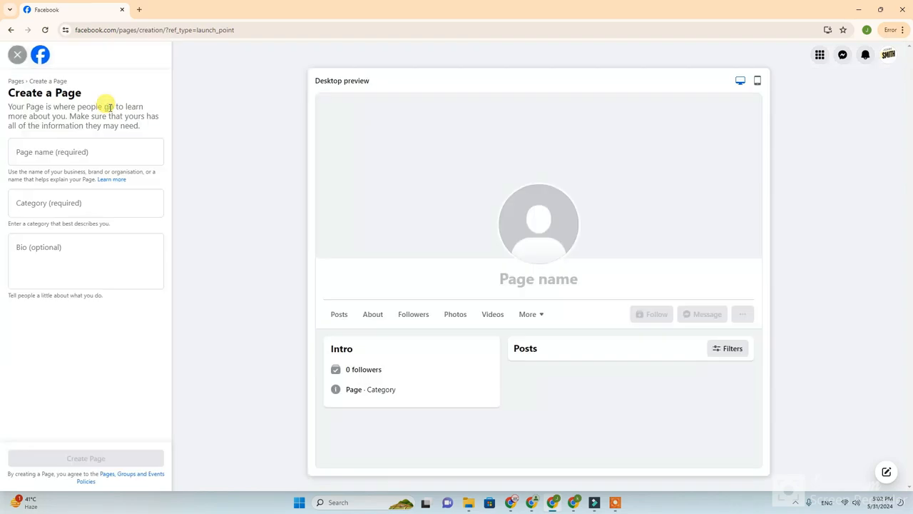
Name the new Page "The Info Server"
{"action": "left_click", "coordinate": [36, 155]}
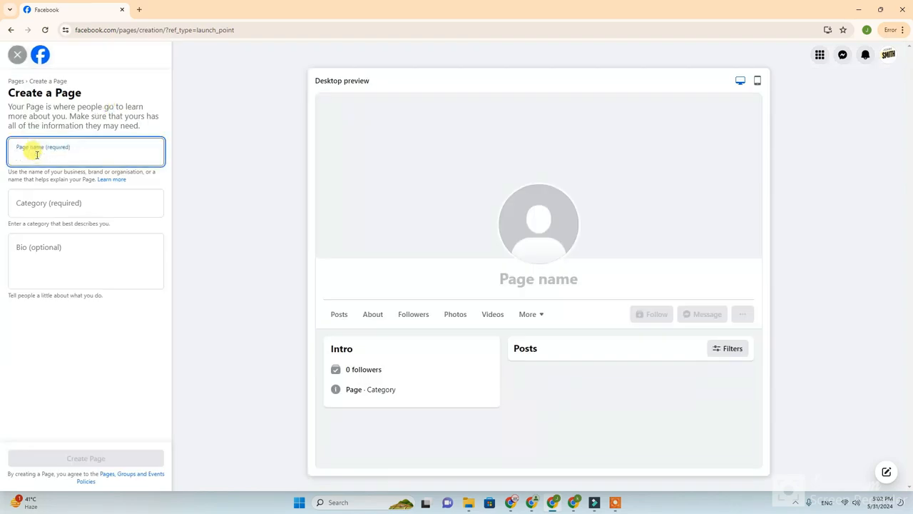
{"action": "type", "text": "The"}
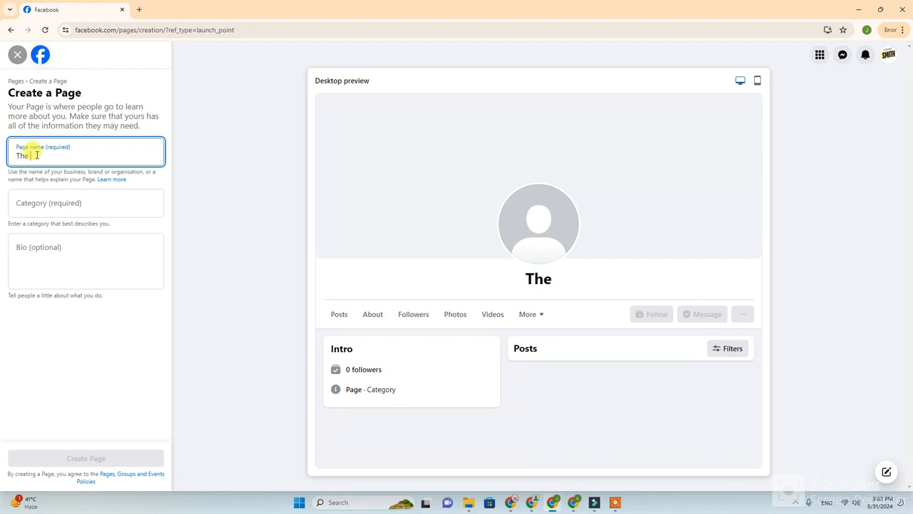
{"action": "type", "text": " Infor"}
{"action": "key", "text": "BackSpace"}
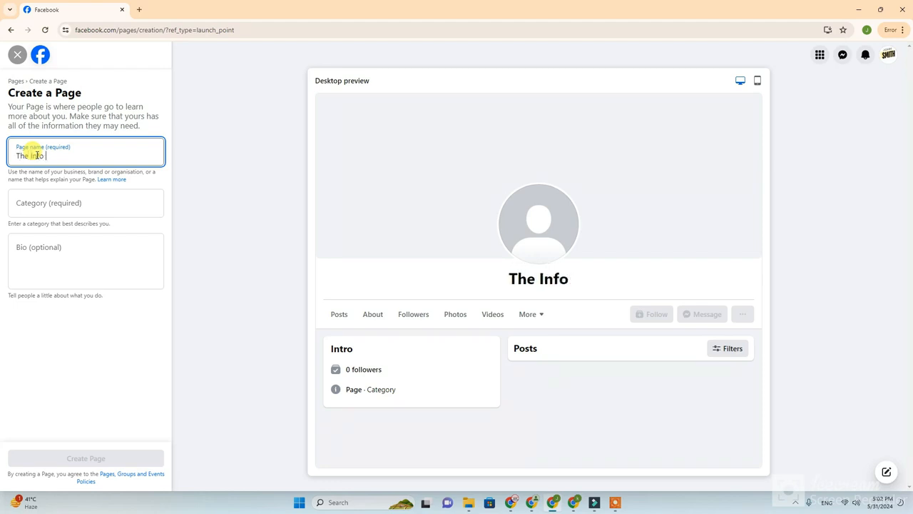
{"action": "type", "text": "Se"}
{"action": "key", "text": "BackSpace"}
{"action": "key", "text": "BackSpace"}
{"action": "key", "text": "BackSpace"}
{"action": "key", "text": "BackSpace"}
{"action": "key", "text": "BackSpace"}
{"action": "key", "text": "BackSpace"}
{"action": "key", "text": "BackSpace"}
{"action": "key", "text": "BackSpace"}
{"action": "key", "text": "BackSpace"}
{"action": "key", "text": "BackSpace"}
{"action": "key", "text": "BackSpace"}
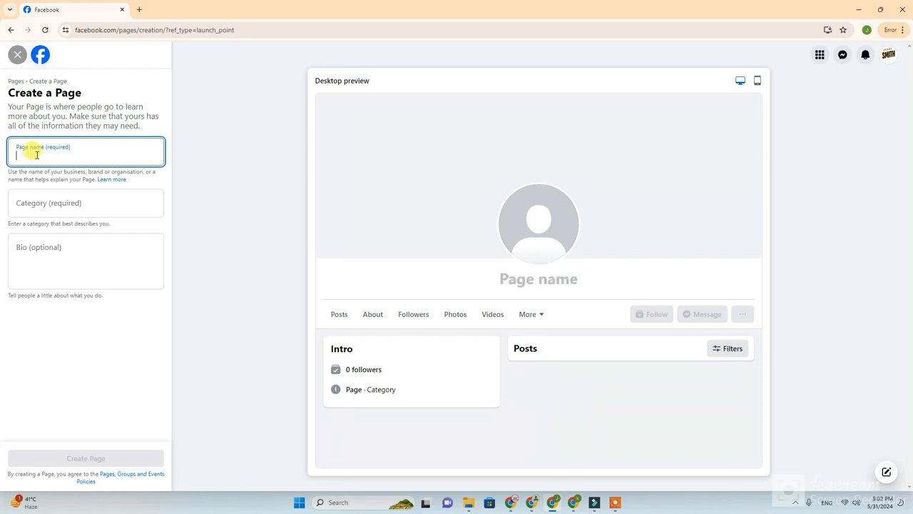
{"action": "type", "text": "The In"}
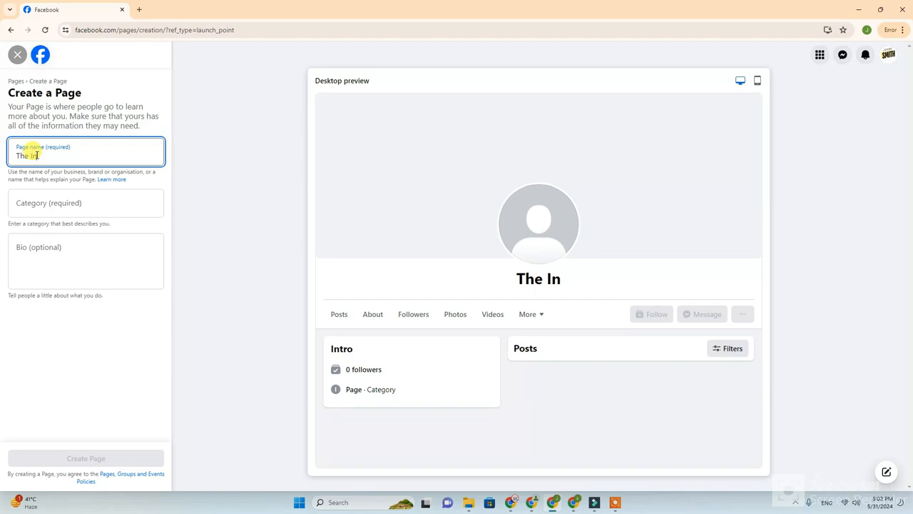
{"action": "type", "text": "fo Server"}
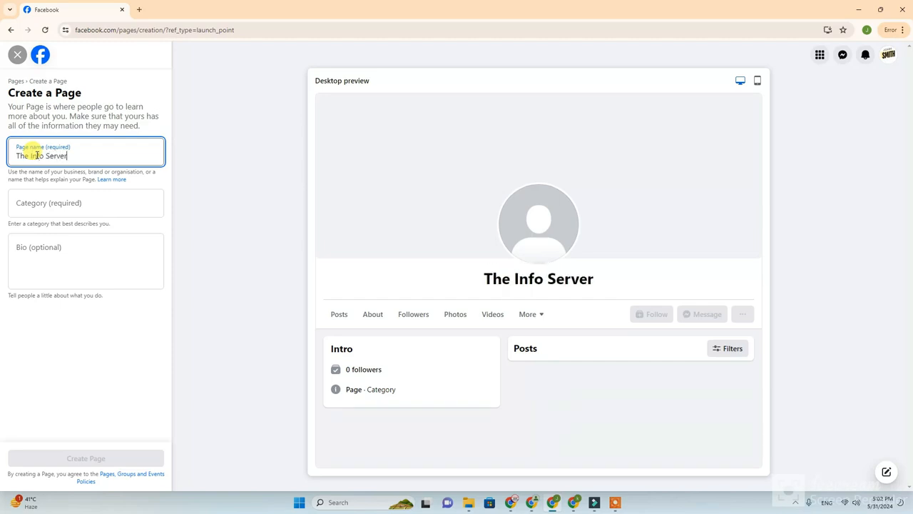
Search the Page category suggestions for "tec", "ed" and "technology"
{"action": "left_click", "coordinate": [27, 198]}
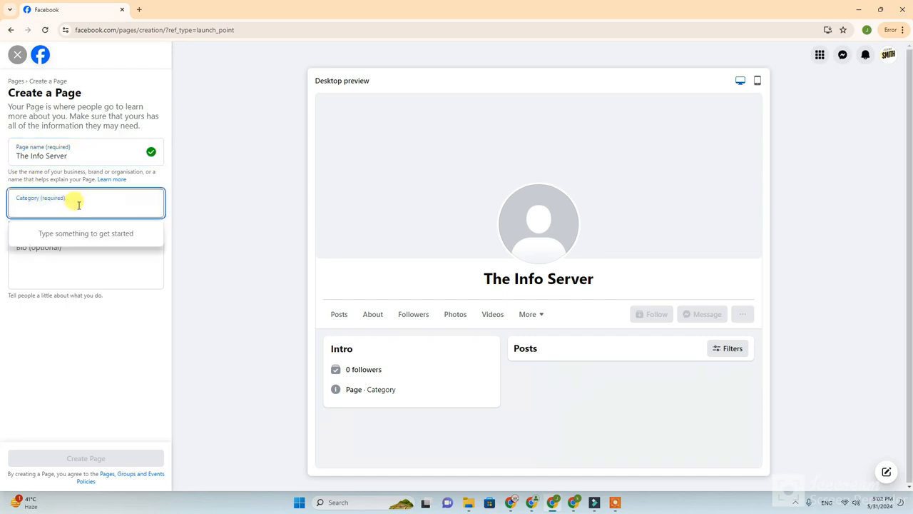
{"action": "type", "text": "tec"}
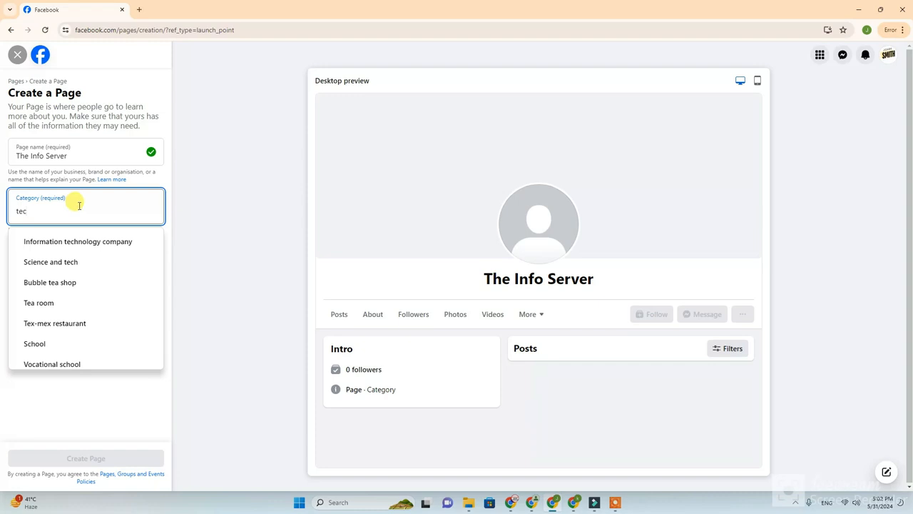
{"action": "key", "text": "BackSpace"}
{"action": "key", "text": "BackSpace"}
{"action": "key", "text": "BackSpace"}
{"action": "type", "text": "ed"}
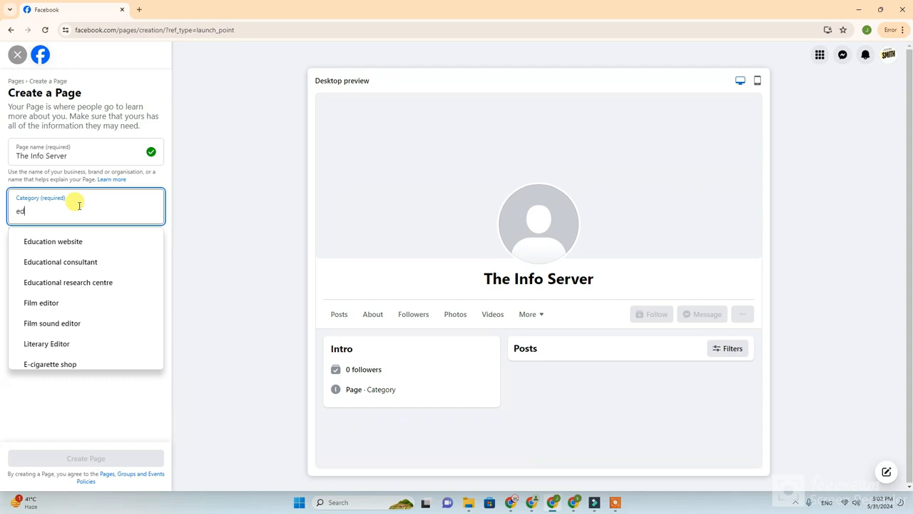
{"action": "key", "text": "BackSpace"}
{"action": "key", "text": "BackSpace"}
{"action": "type", "text": "tec"}
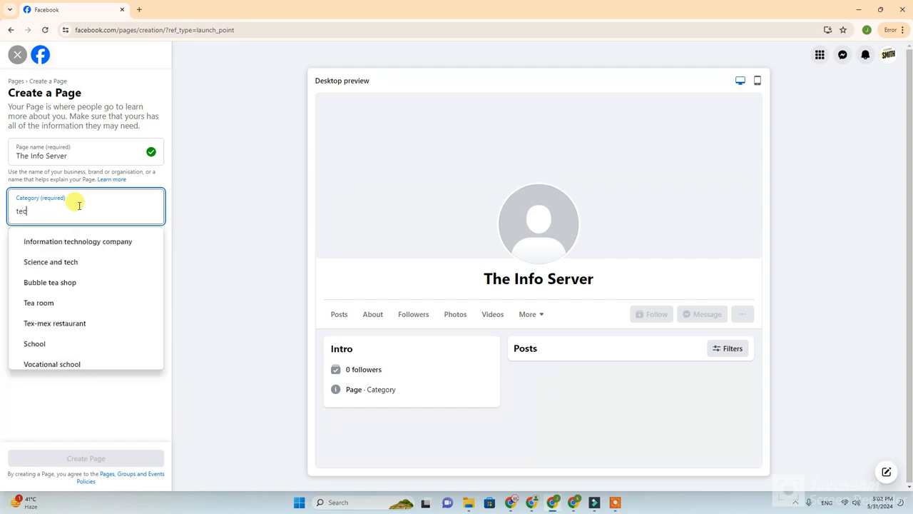
{"action": "type", "text": "h"}
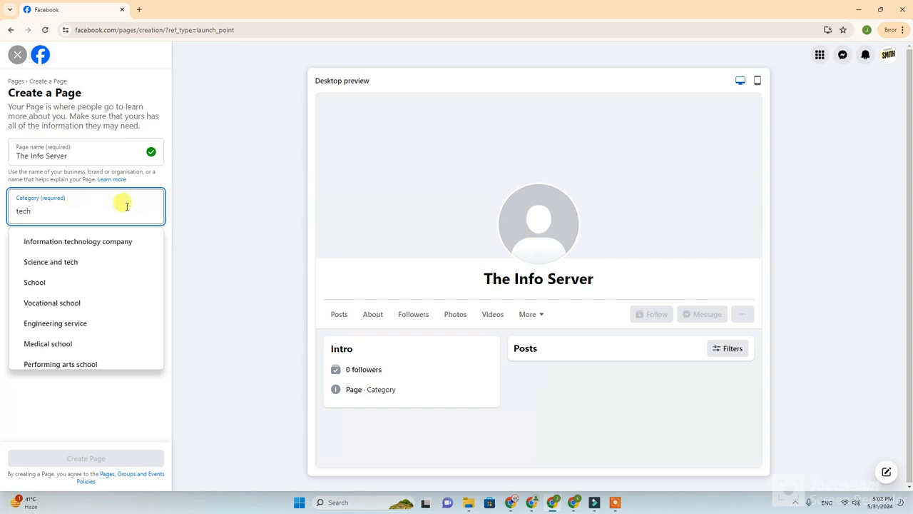
{"action": "type", "text": "nology"}
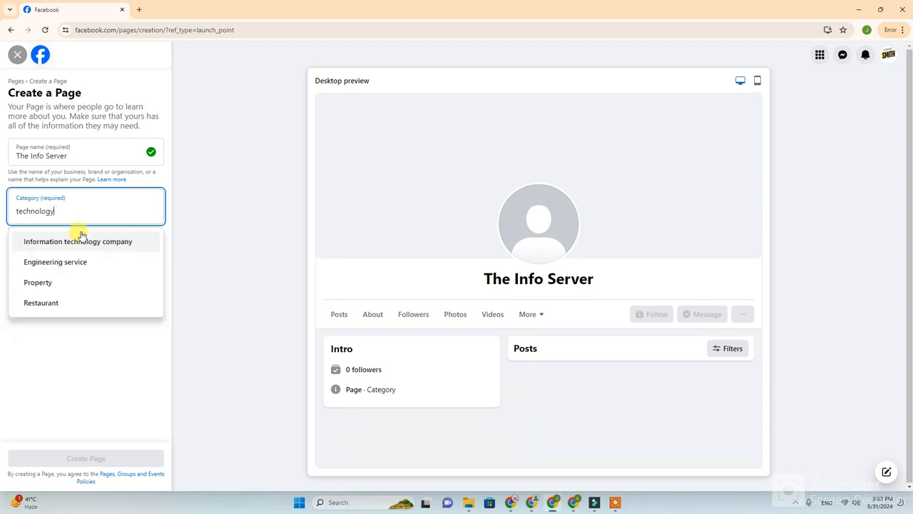
{"action": "key", "text": "BackSpace"}
{"action": "key", "text": "BackSpace"}
{"action": "key", "text": "BackSpace"}
{"action": "key", "text": "BackSpace"}
{"action": "key", "text": "BackSpace"}
{"action": "key", "text": "BackSpace"}
{"action": "key", "text": "BackSpace"}
{"action": "key", "text": "BackSpace"}
{"action": "key", "text": "BackSpace"}
{"action": "key", "text": "BackSpace"}
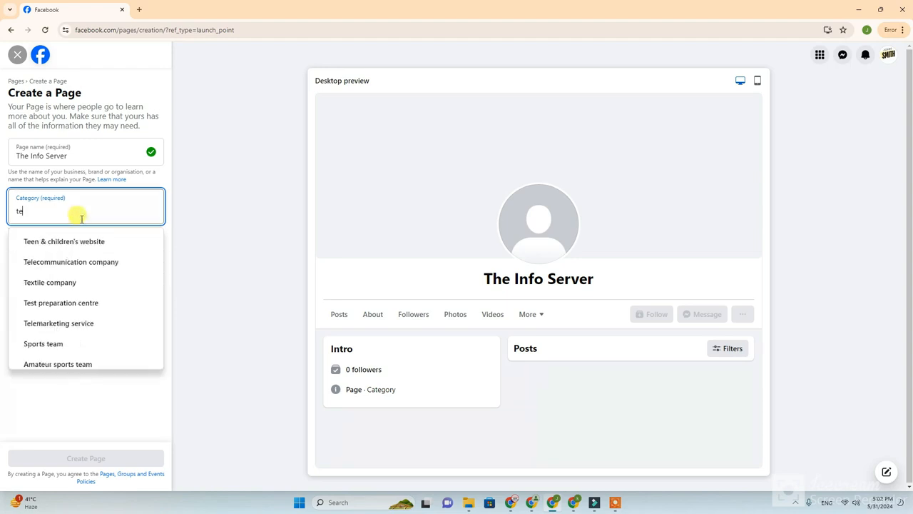
Set the Page category to "Science and tech" using the search "tech", and create the Page with an empty bio
{"action": "type", "text": "tech"}
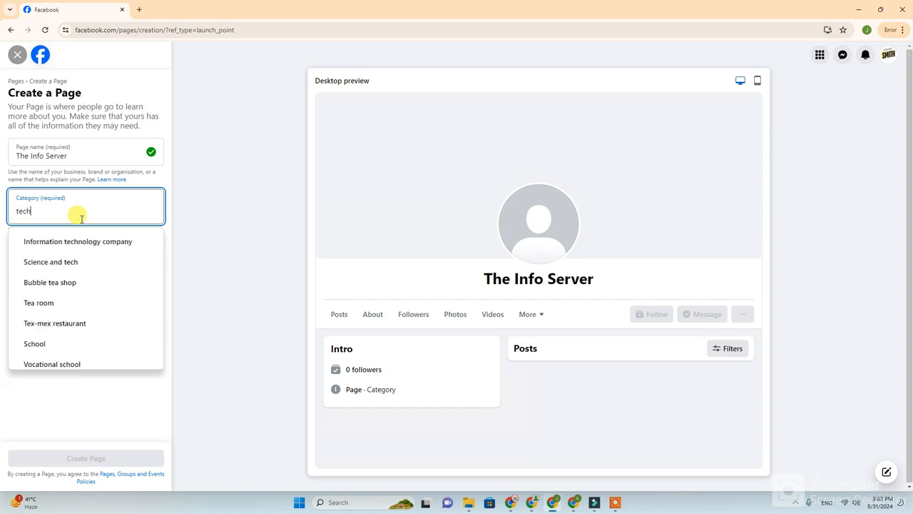
{"action": "left_click", "coordinate": [63, 261]}
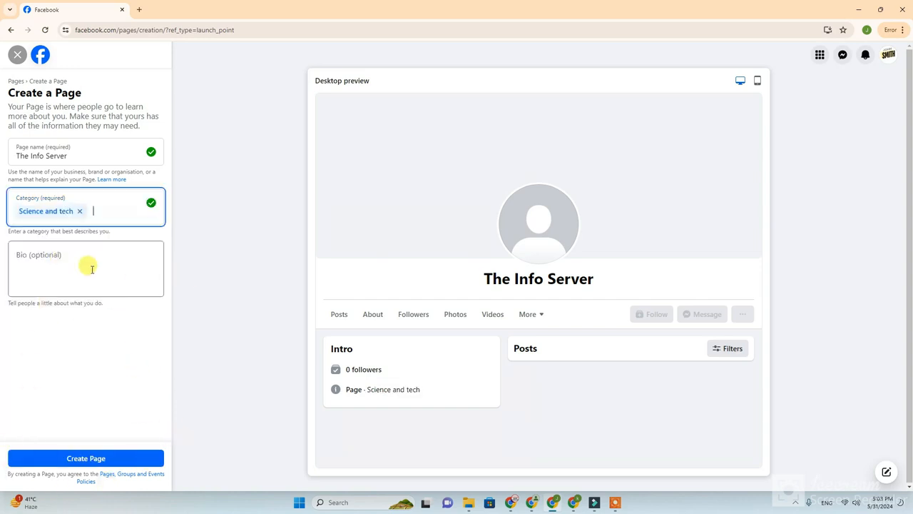
{"action": "left_click", "coordinate": [41, 261]}
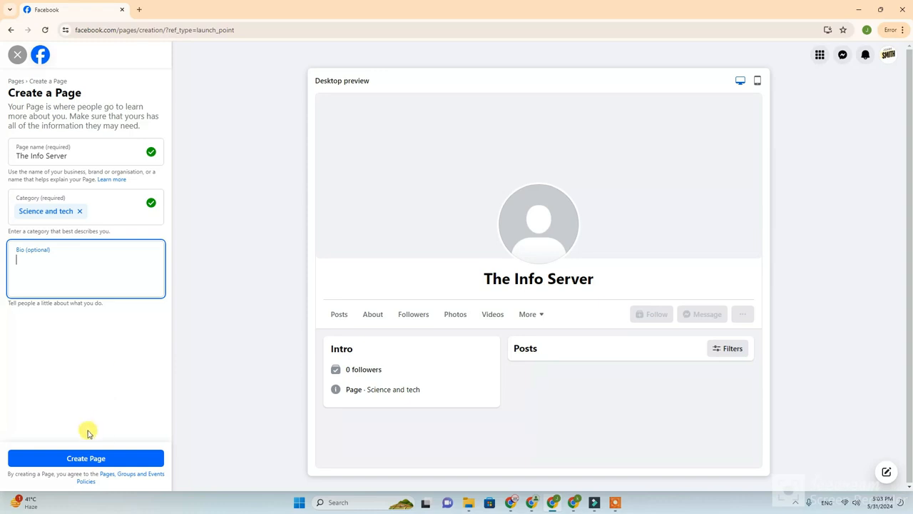
{"action": "left_click", "coordinate": [89, 457]}
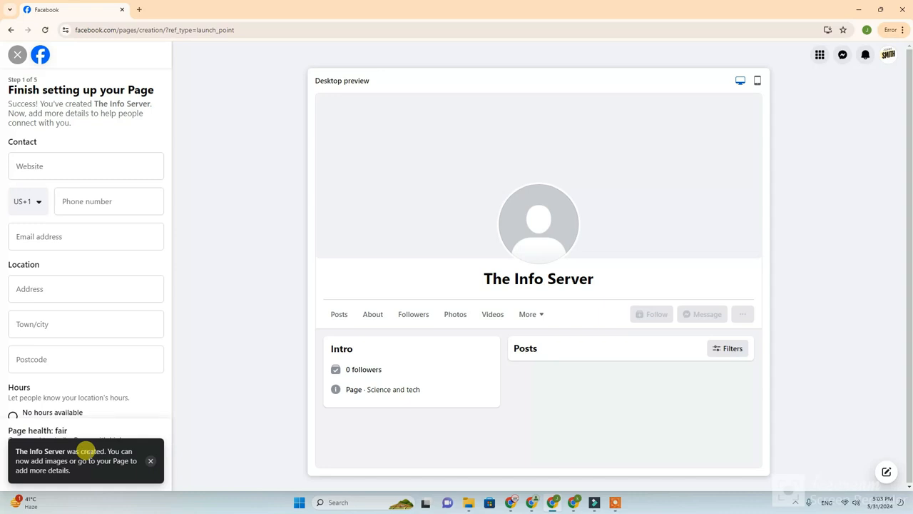
Skip the contact details and add the "Purple Yellow Black Neon SciFi YouTube Icon" image from Downloads as the profile picture
{"action": "left_click", "coordinate": [152, 461]}
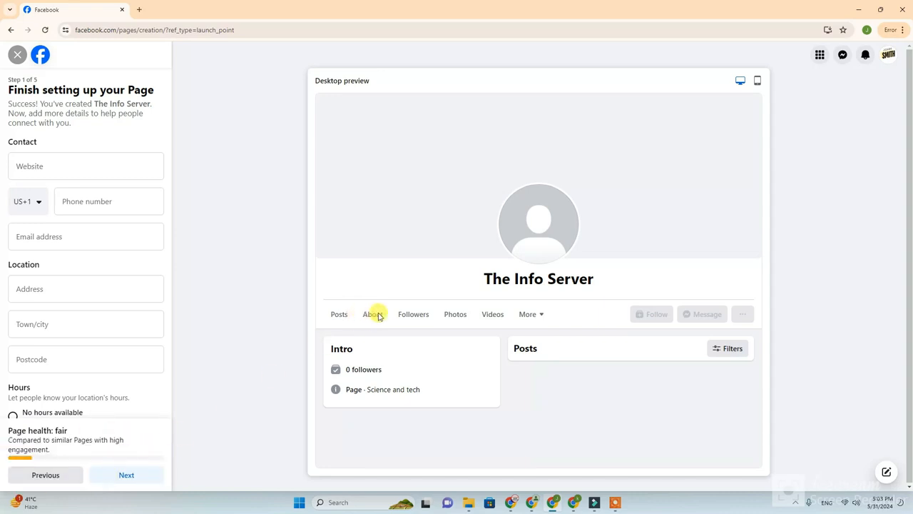
{"action": "left_click", "coordinate": [134, 478]}
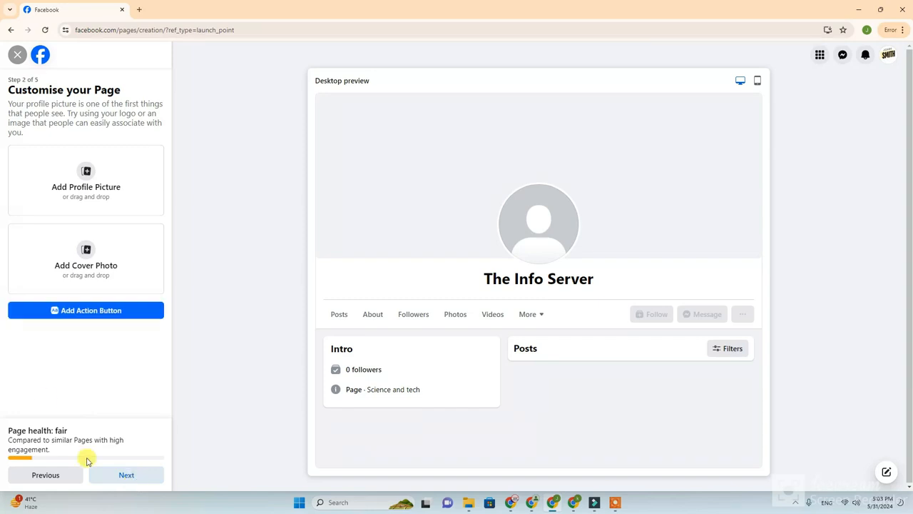
{"action": "left_click", "coordinate": [79, 188]}
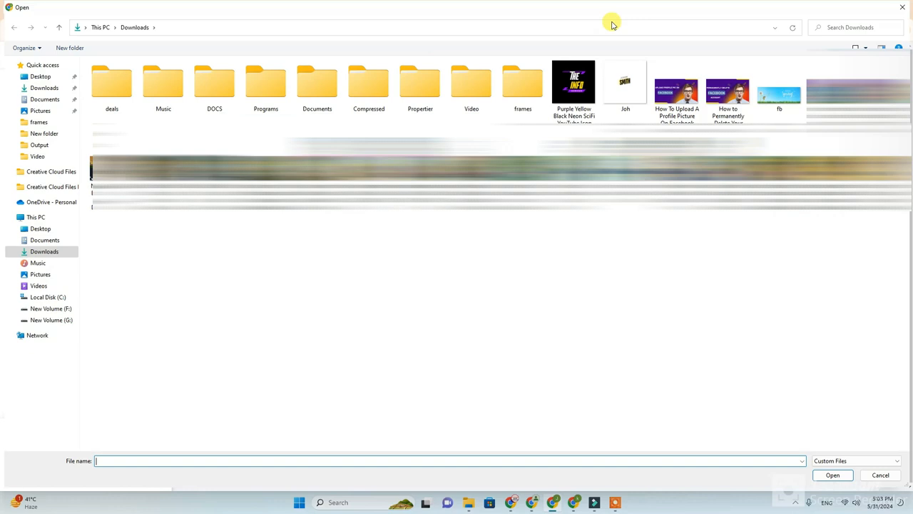
{"action": "double_click", "coordinate": [569, 82]}
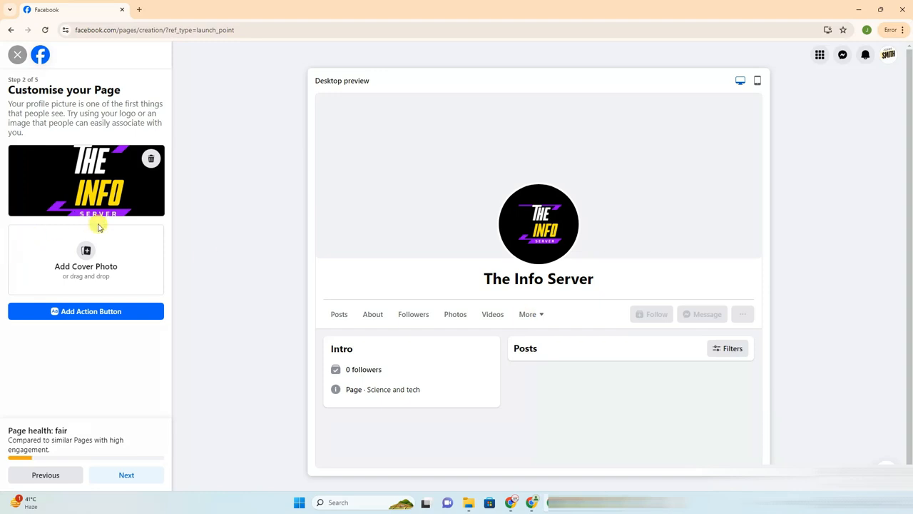
Add the "Dark Modern Travel Channel Youtube Banner" image as the cover photo and continue to the WhatsApp setup step
{"action": "left_click", "coordinate": [91, 265]}
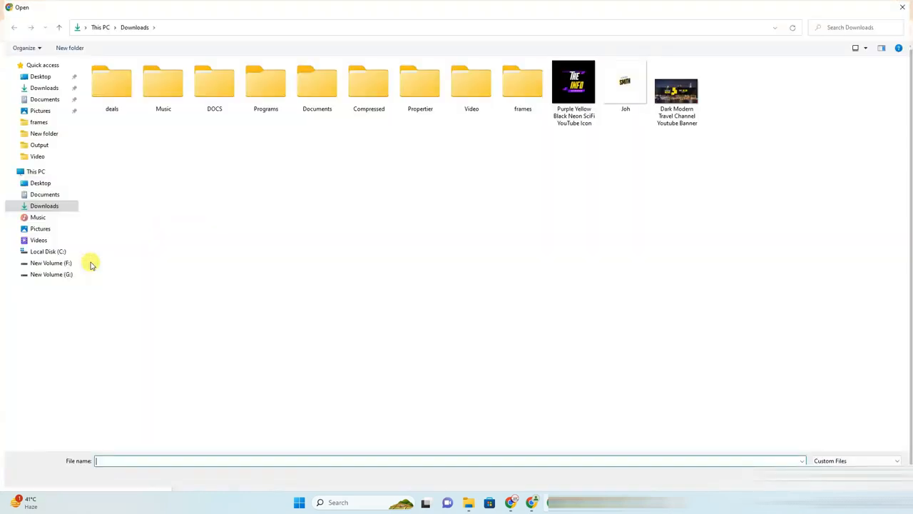
{"action": "double_click", "coordinate": [686, 116]}
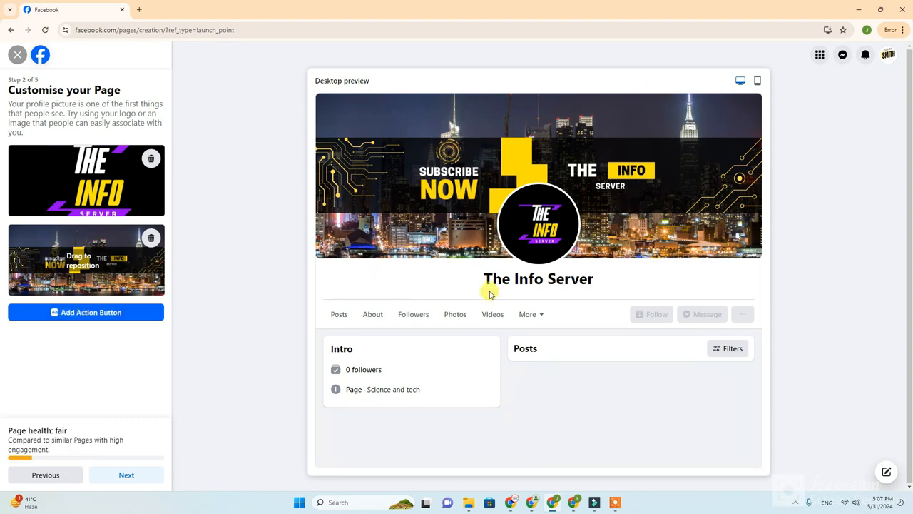
{"action": "left_click", "coordinate": [112, 476]}
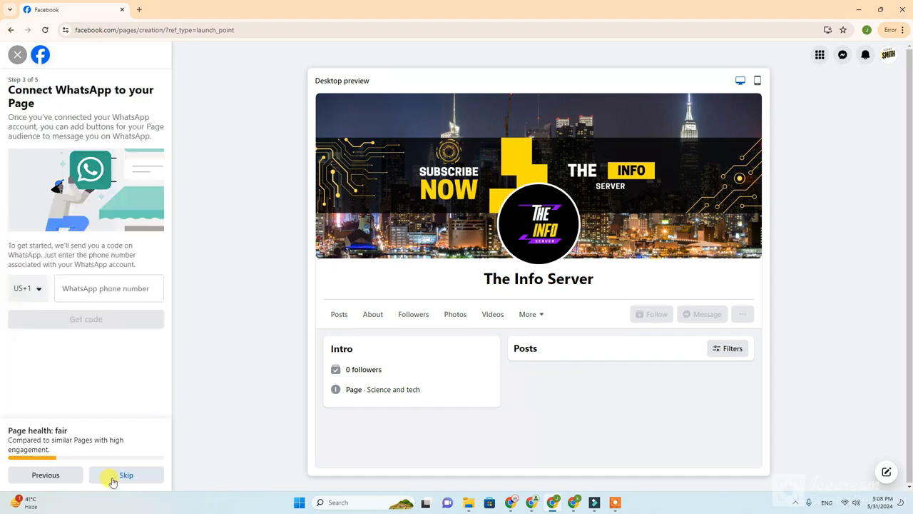
Finish the Page setup without connecting WhatsApp, keeping the default notification and email options
{"action": "left_click", "coordinate": [112, 482]}
{"action": "left_click", "coordinate": [112, 482]}
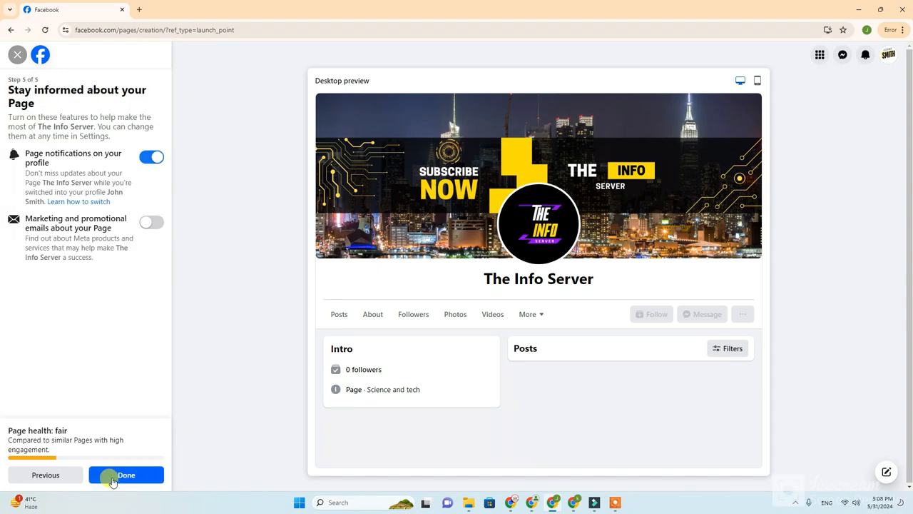
{"action": "left_click", "coordinate": [113, 482]}
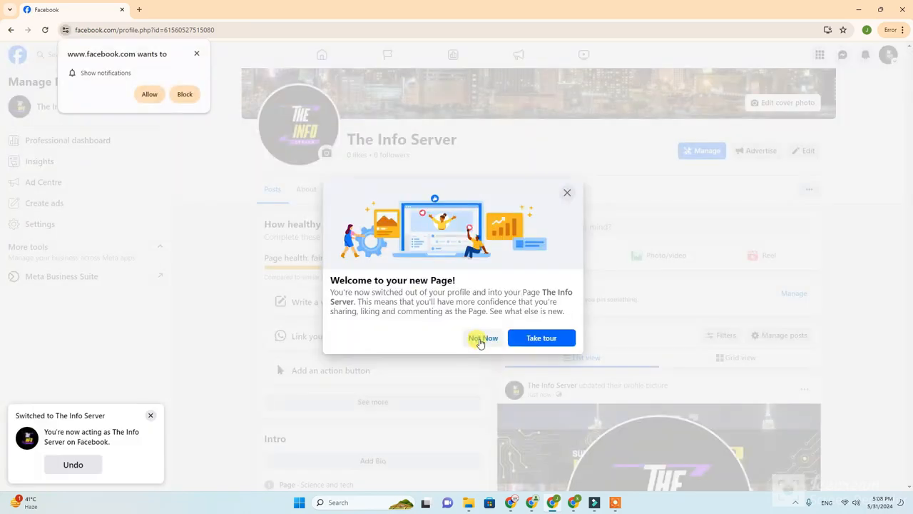
Decline the new Page's welcome tour and dismiss the browser's notification request
{"action": "left_click", "coordinate": [480, 338]}
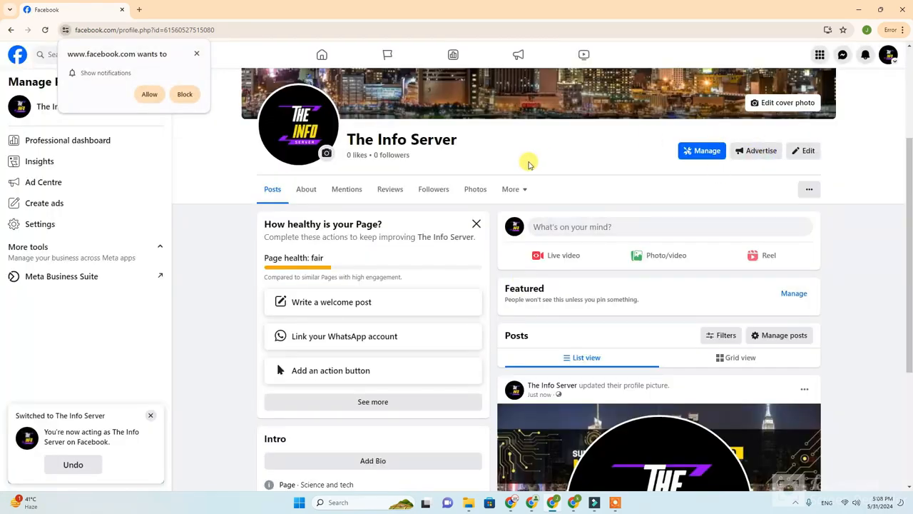
{"action": "scroll", "coordinate": [509, 172], "scroll_direction": "up", "scroll_amount": 2}
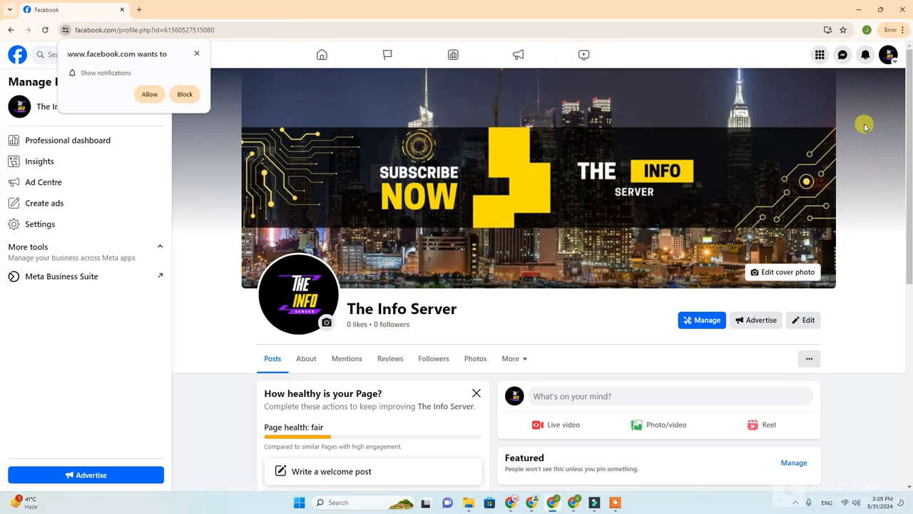
{"action": "left_click", "coordinate": [197, 55]}
Save a public Page bio beginning "Welcome to our tech and science hub! Dive into the latest innovations" and skip sharing it to News Feed
{"action": "scroll", "coordinate": [542, 142], "scroll_direction": "down", "scroll_amount": 2}
{"action": "left_click", "coordinate": [804, 177]}
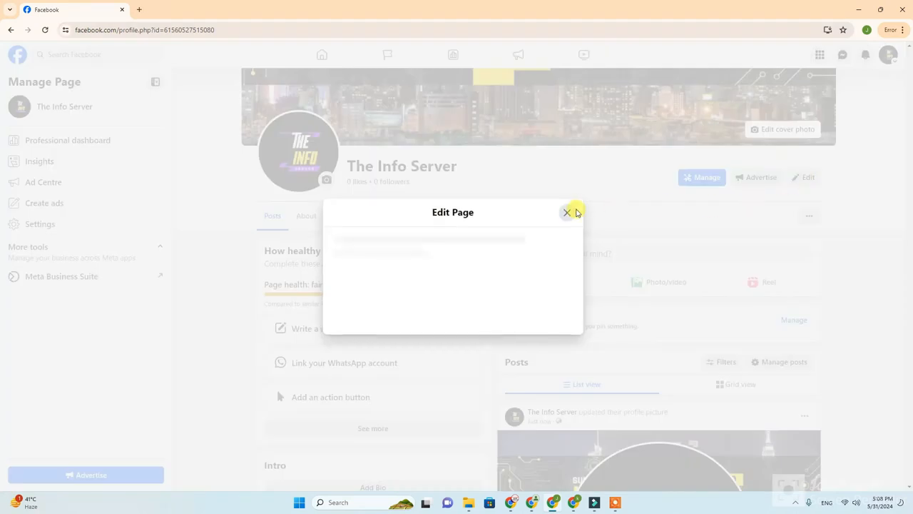
{"action": "scroll", "coordinate": [545, 210], "scroll_direction": "down", "scroll_amount": 5}
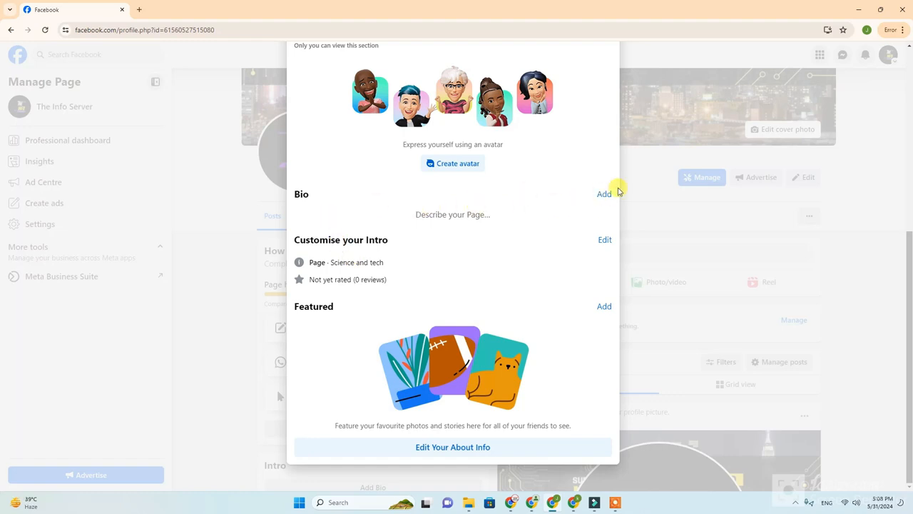
{"action": "left_click", "coordinate": [606, 193]}
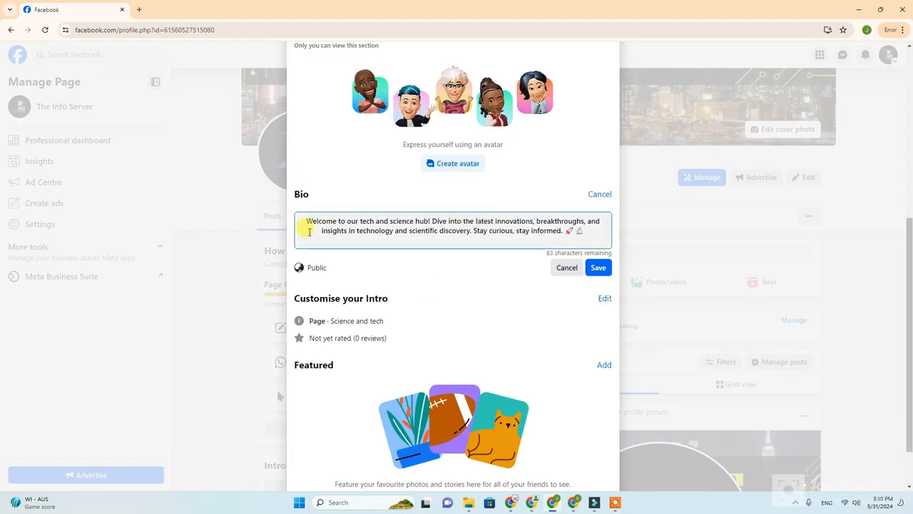
{"action": "left_click", "coordinate": [601, 272]}
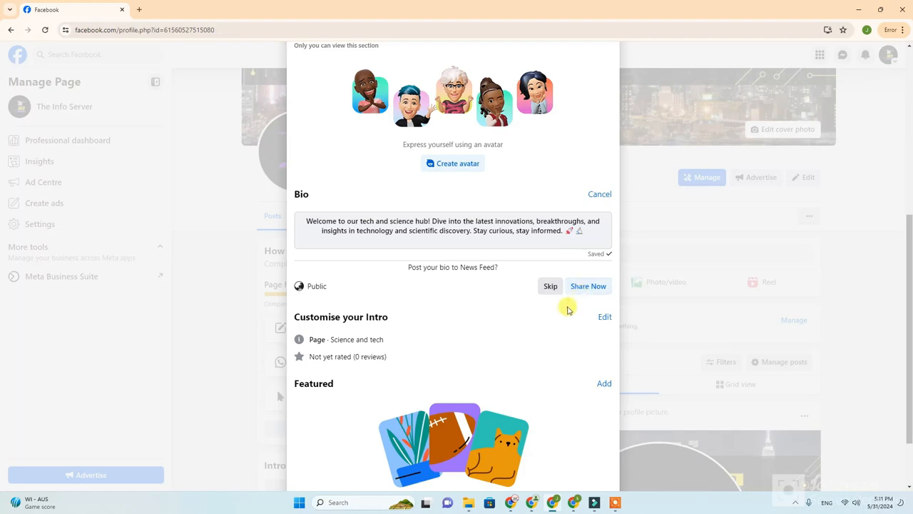
{"action": "left_click", "coordinate": [548, 286]}
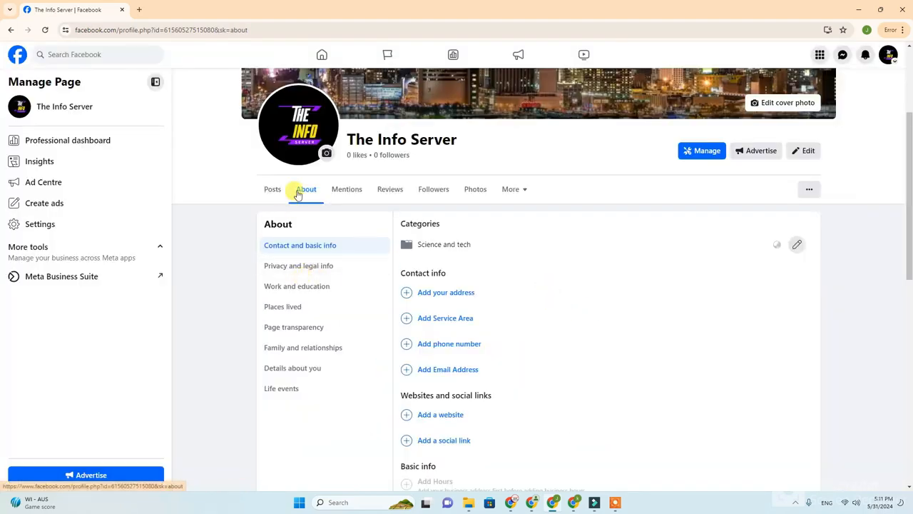
Review the new Page's About information and its Posts section, including the intro, photos and profile picture post
{"action": "scroll", "coordinate": [735, 257], "scroll_direction": "up", "scroll_amount": 3}
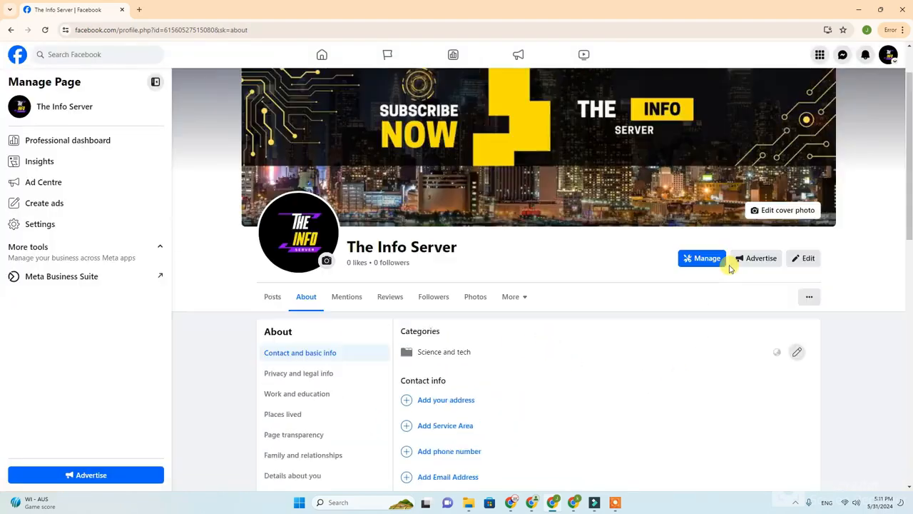
{"action": "left_click", "coordinate": [274, 358]}
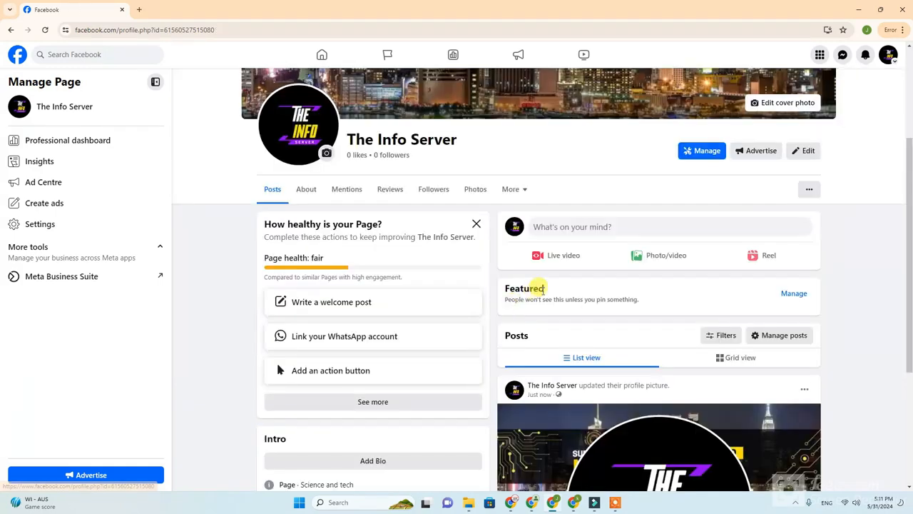
{"action": "scroll", "coordinate": [833, 323], "scroll_direction": "down", "scroll_amount": 3}
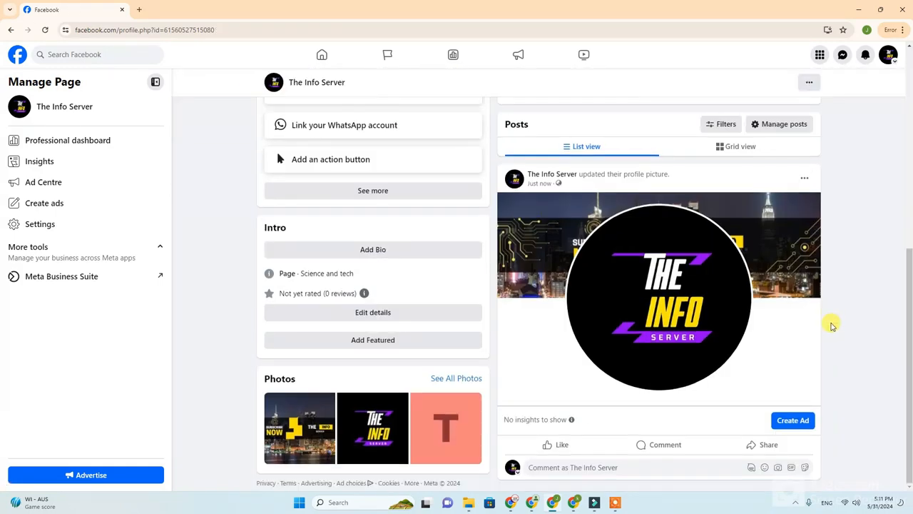
{"action": "scroll", "coordinate": [754, 326], "scroll_direction": "up", "scroll_amount": 5}
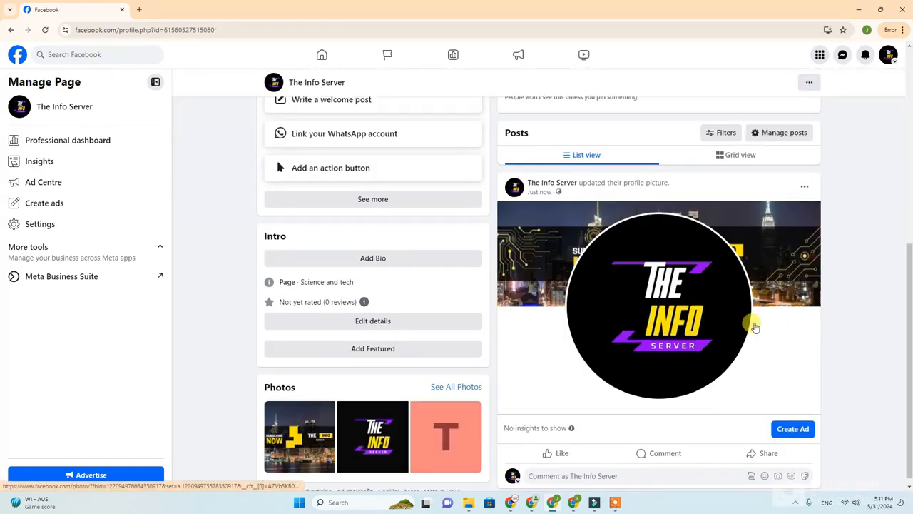